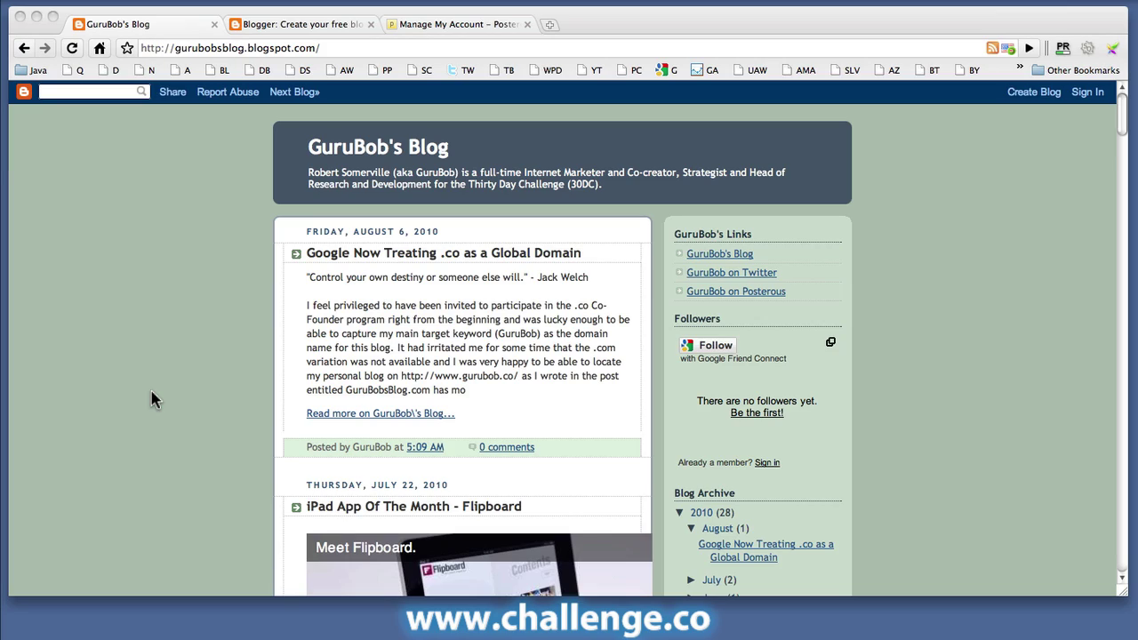
# Step: On the Blogger sign-in page, enter the Google account's email address
pyautogui.scroll(-15, 150, 387)
pyautogui.scroll(-4, 147, 384)
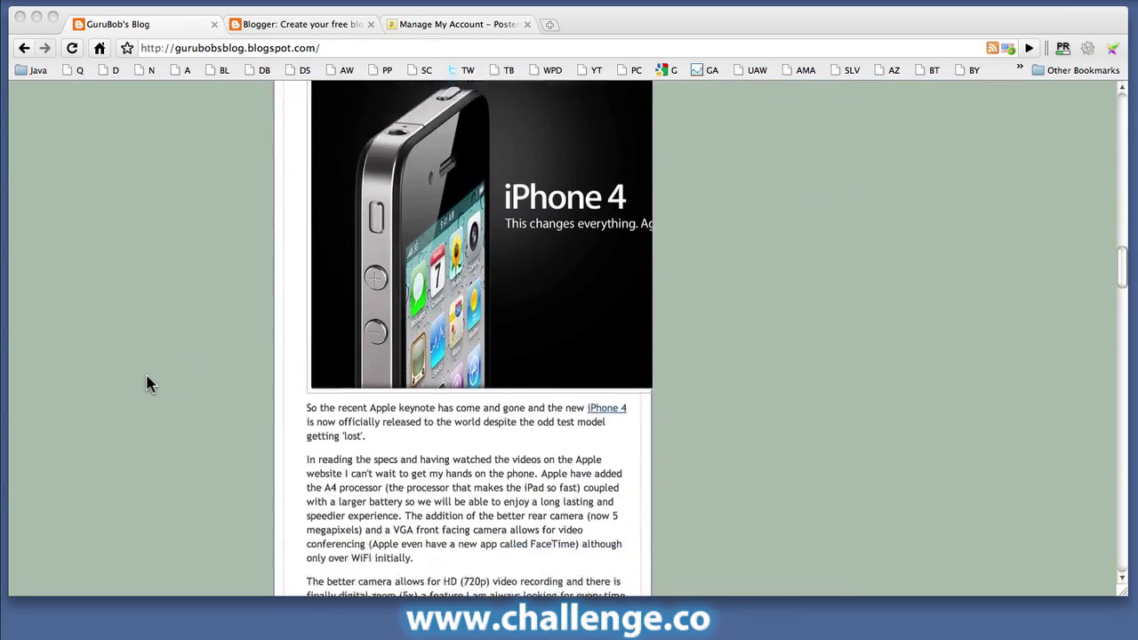
pyautogui.scroll(20, 147, 384)
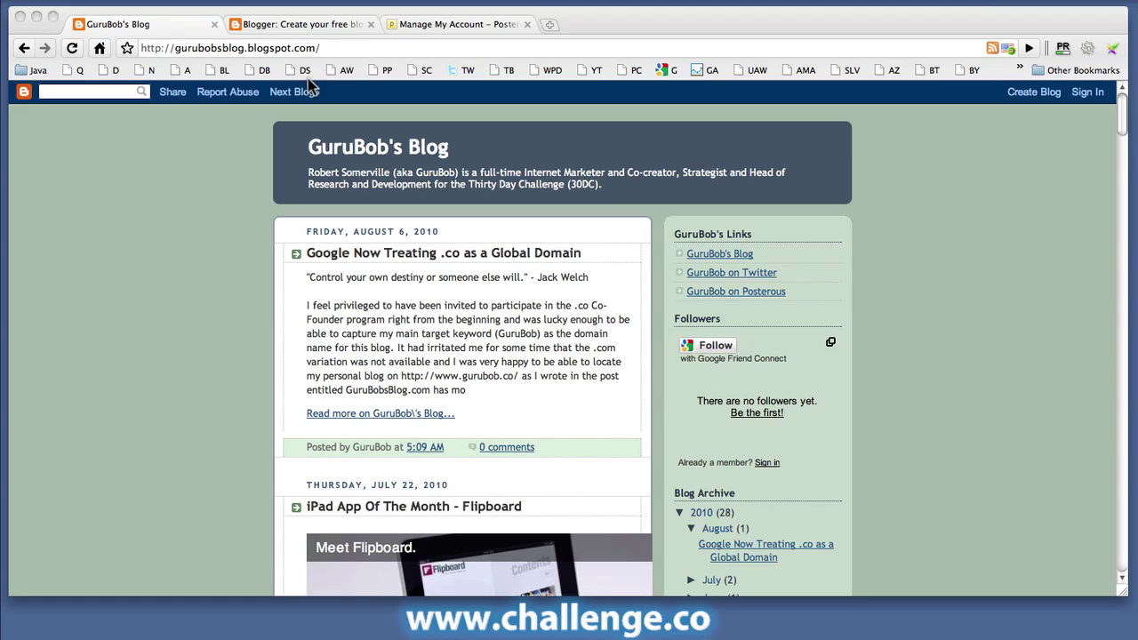
pyautogui.click(307, 25)
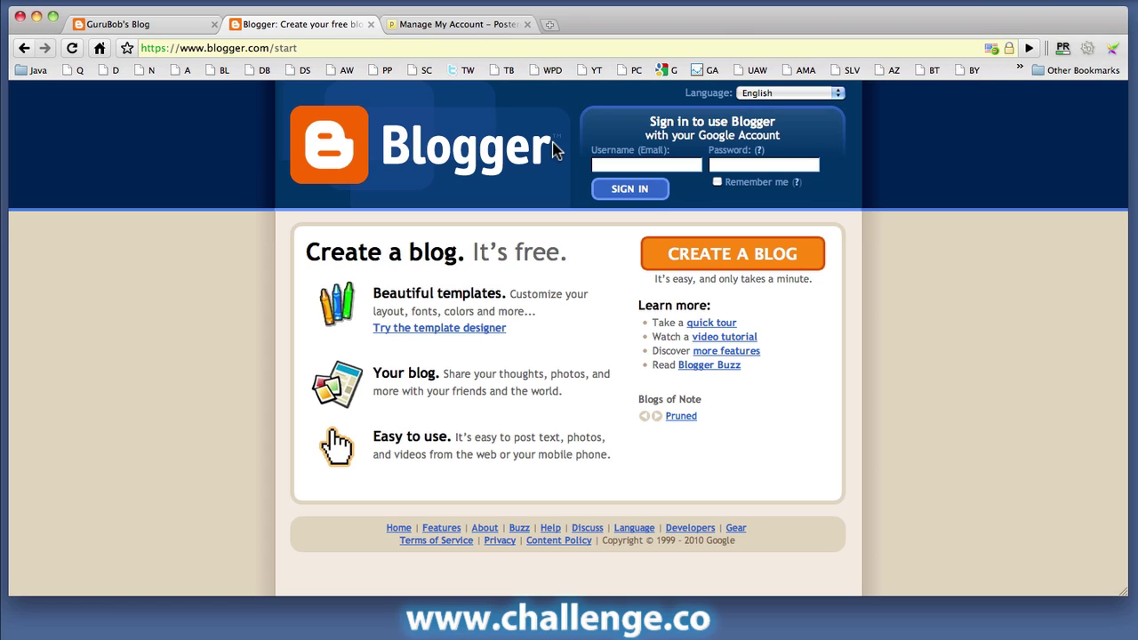
pyautogui.click(621, 164)
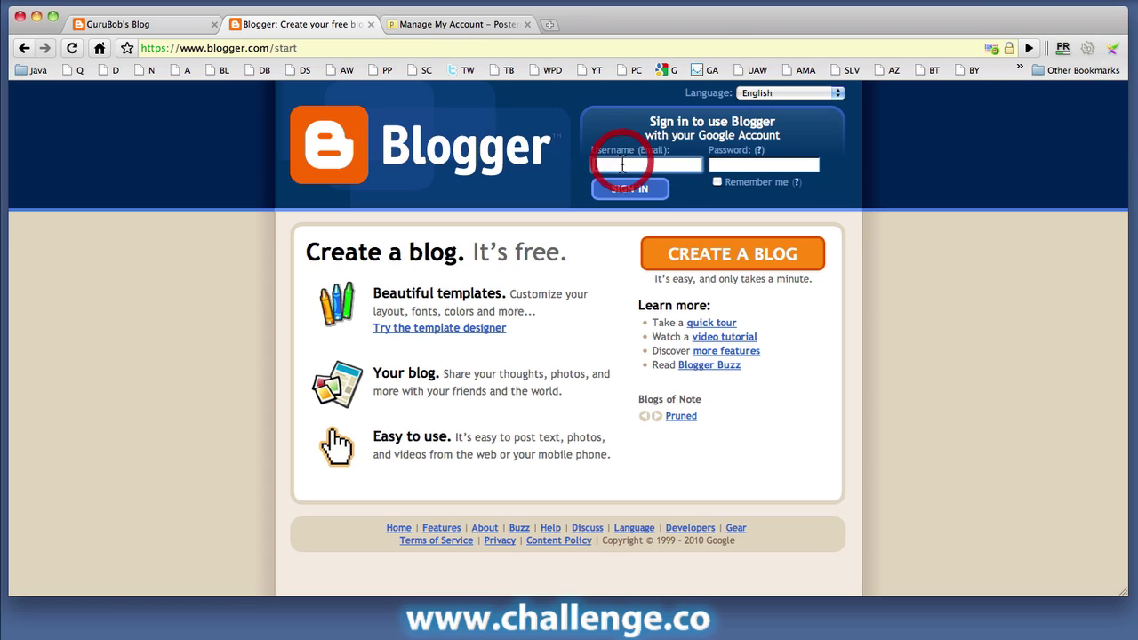
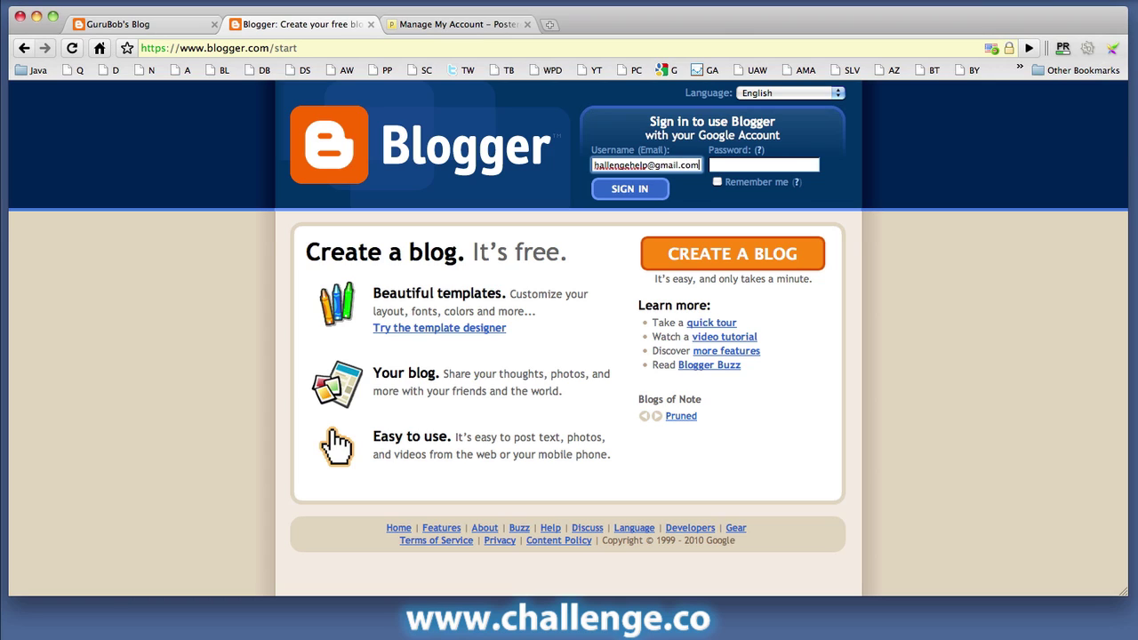
pyautogui.press('Tab')
# Step: Sign in with the account password and enter the display name 'The Challenge'
pyautogui.write('********')
pyautogui.click(628, 192)
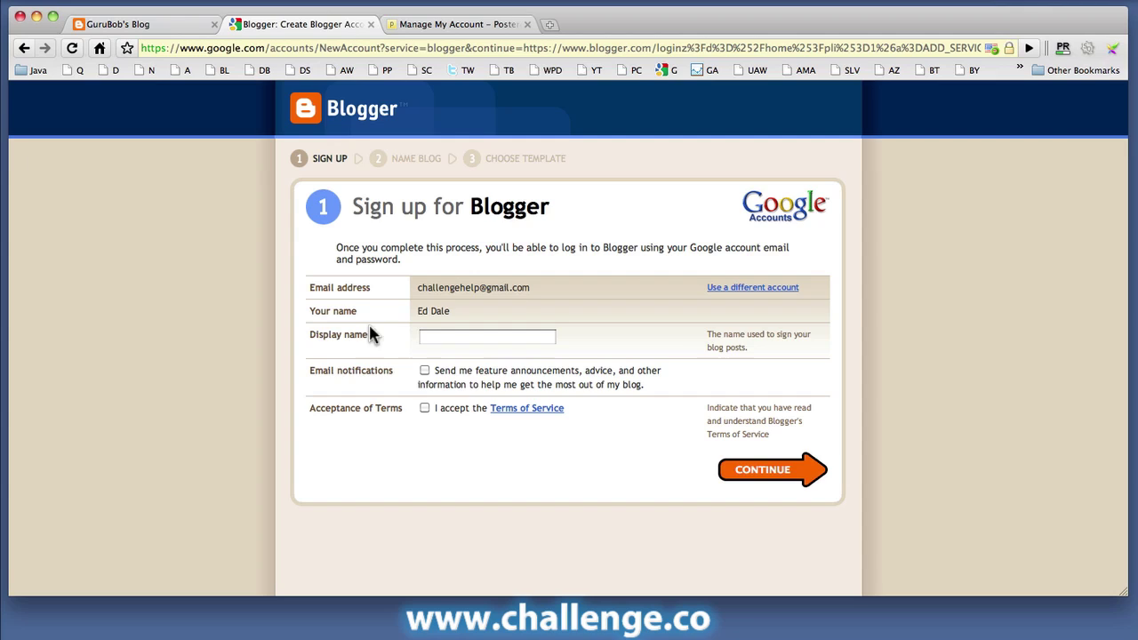
pyautogui.click(468, 340)
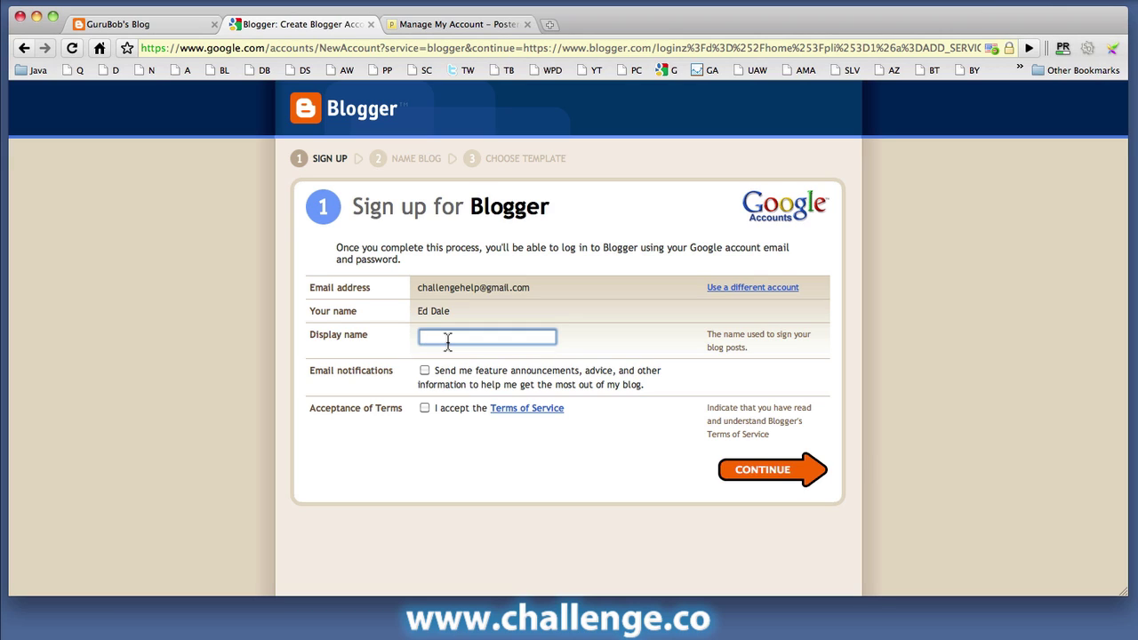
pyautogui.write('The Challenge')
# Step: Accept the Terms of Service, opt in to email notifications, and continue
pyautogui.click(425, 408)
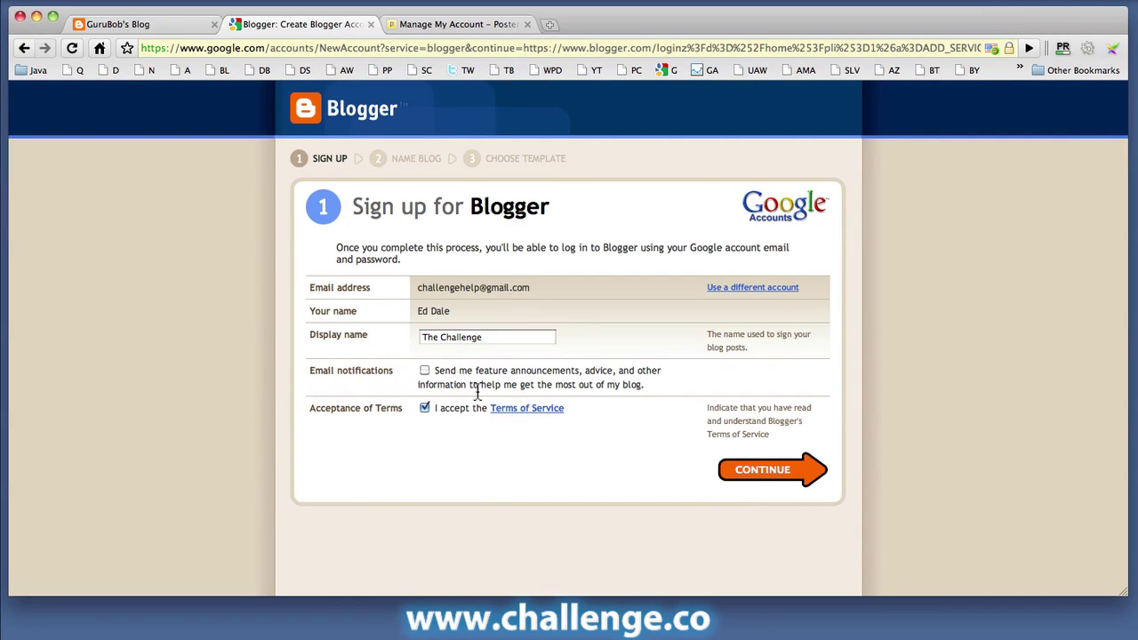
pyautogui.click(424, 372)
pyautogui.click(767, 472)
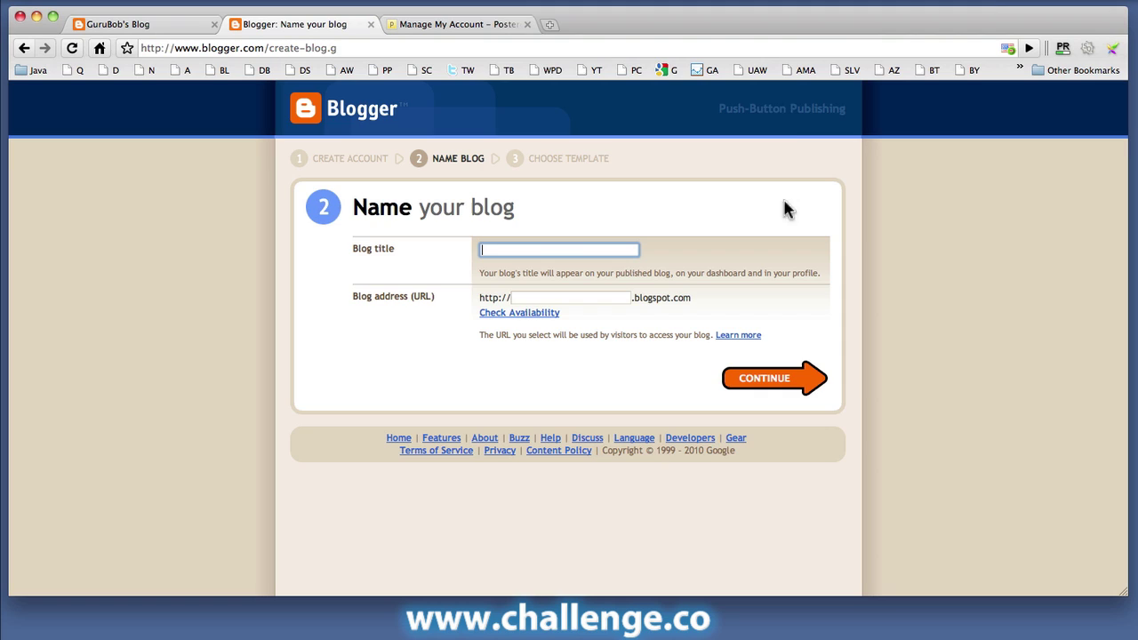
# Step: Enter 'The Challenge Blog' as the blog title
pyautogui.write('The Challenge Blog')
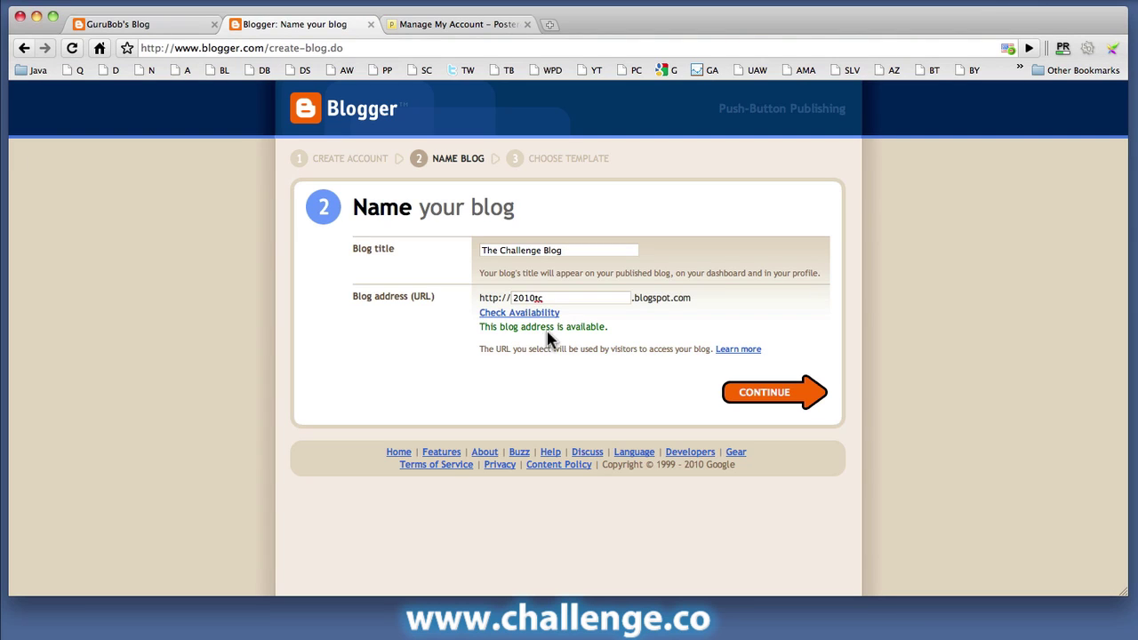
# Step: Create the blog with the Simple starter template and open the Template Designer
pyautogui.click(767, 396)
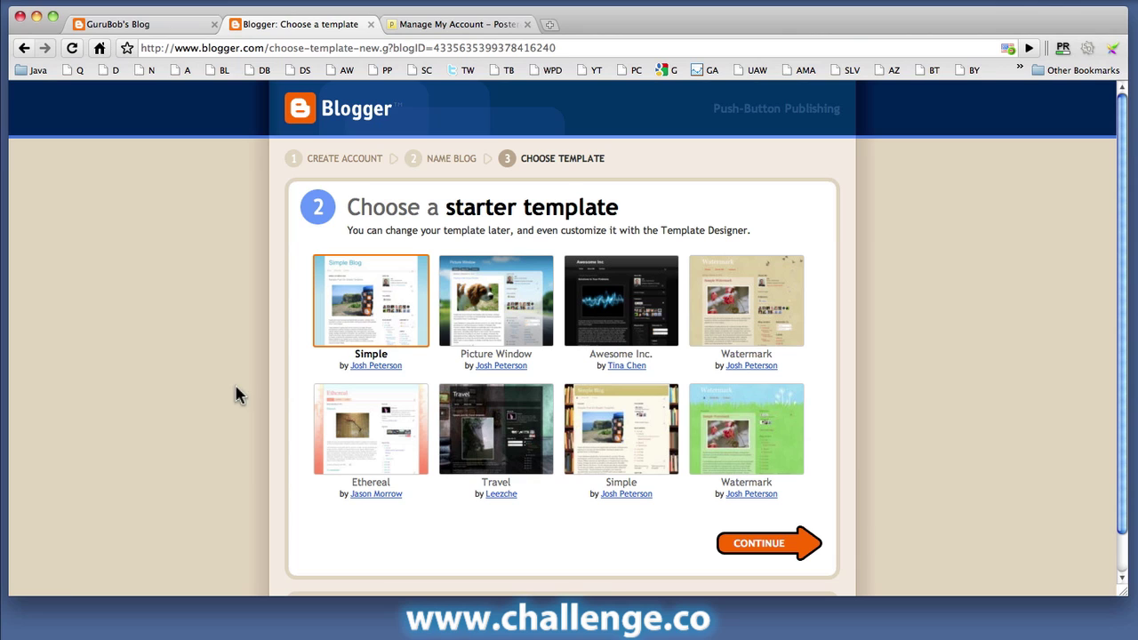
pyautogui.click(746, 544)
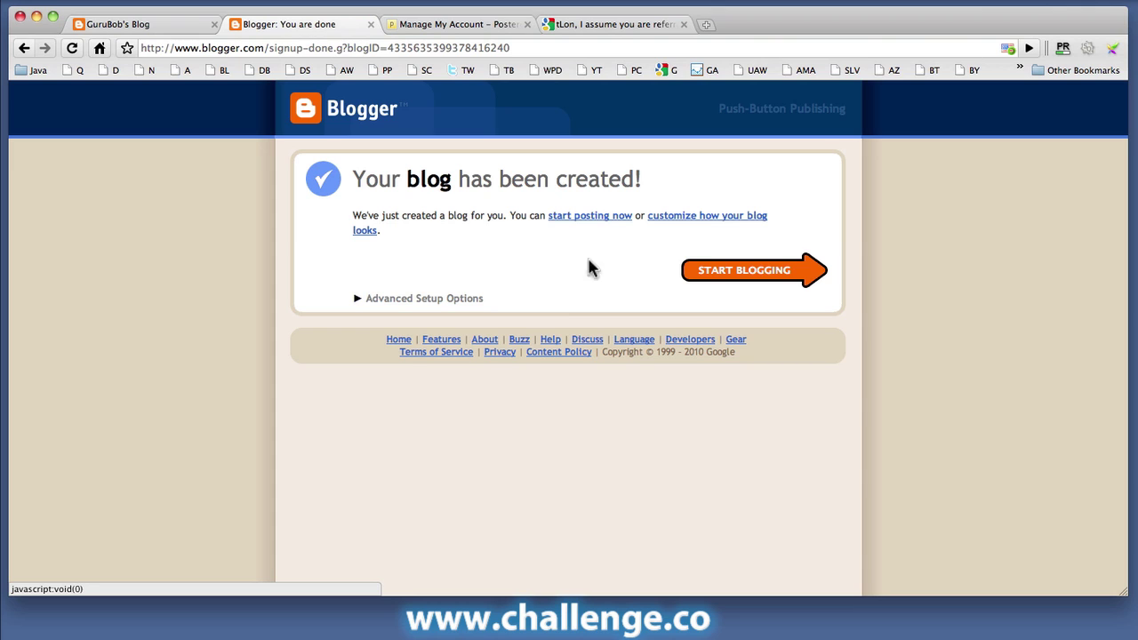
pyautogui.click(698, 218)
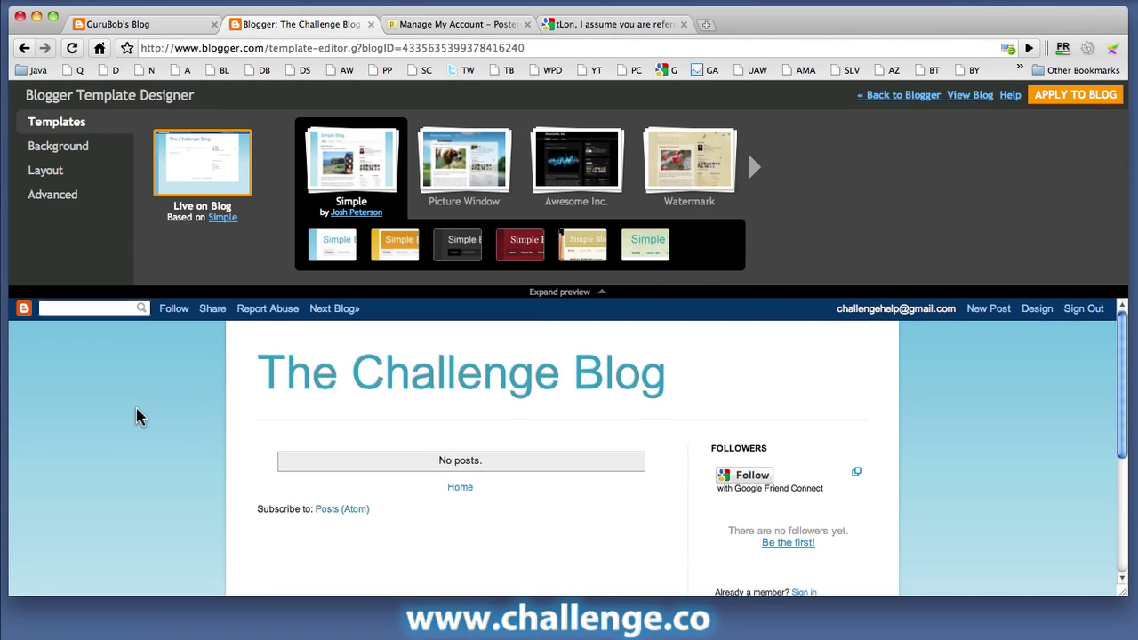
# Step: Review the Template Designer preview, its Layout options and Advanced font and colour settings
pyautogui.scroll(-5, 137, 414)
pyautogui.scroll(5, 138, 413)
pyautogui.scroll(-1, 135, 416)
pyautogui.scroll(-2, 135, 416)
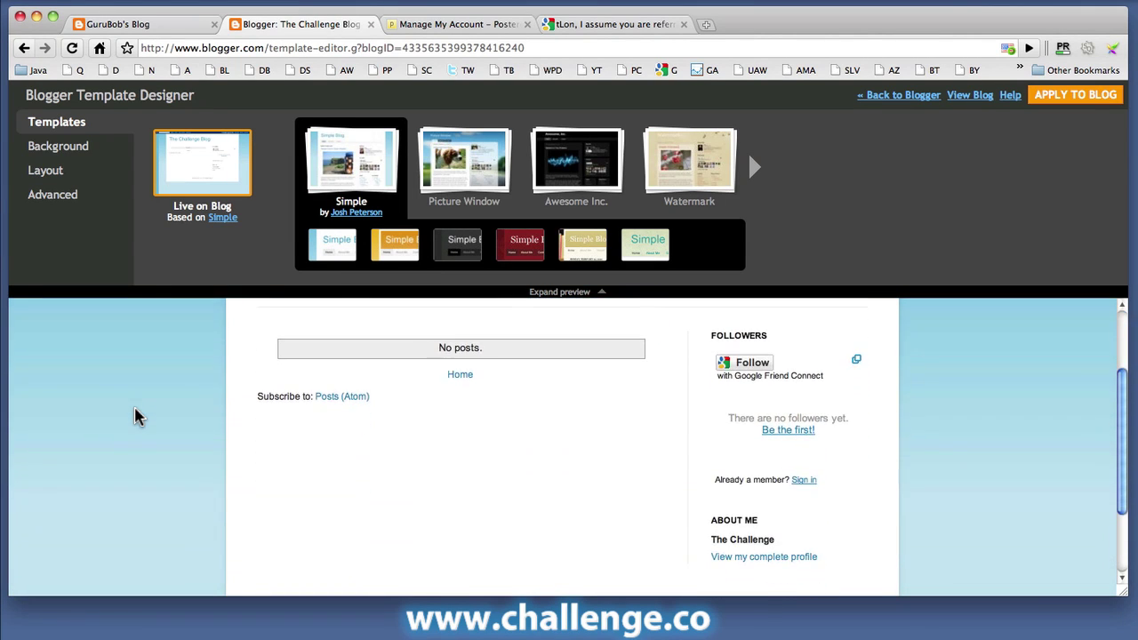
pyautogui.scroll(3, 135, 416)
pyautogui.scroll(-5, 135, 416)
pyautogui.scroll(5, 138, 416)
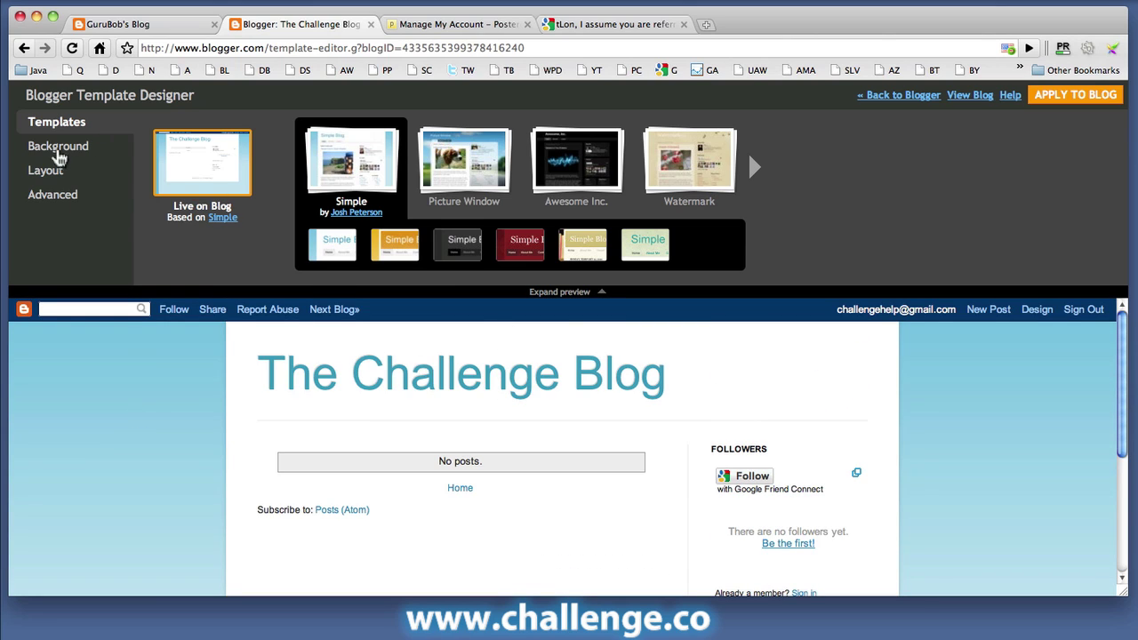
pyautogui.click(47, 176)
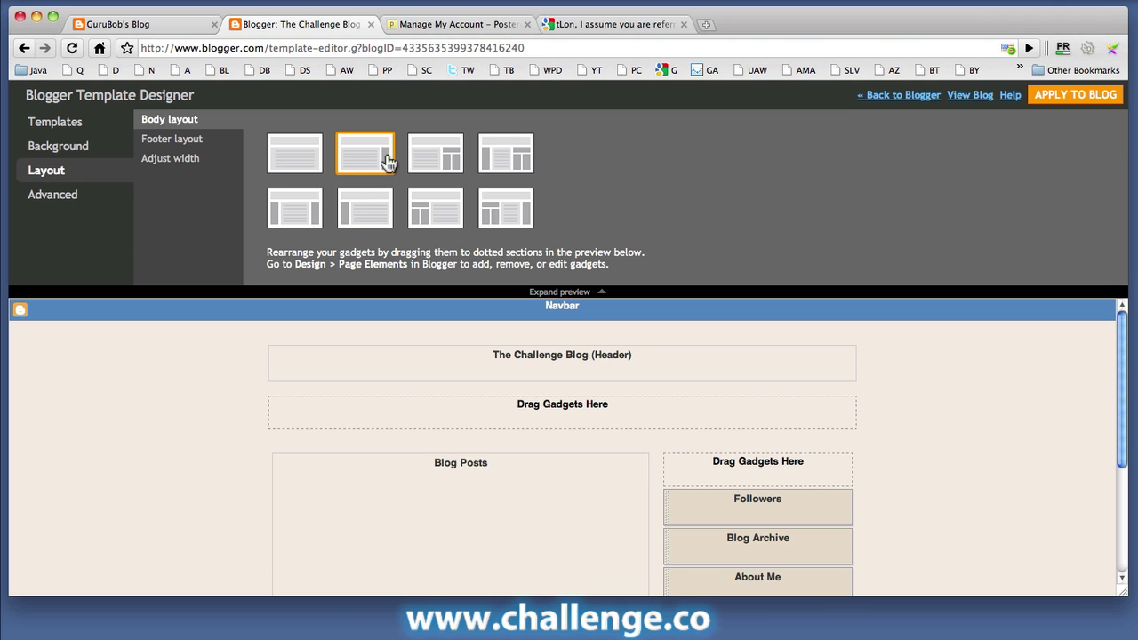
pyautogui.click(65, 201)
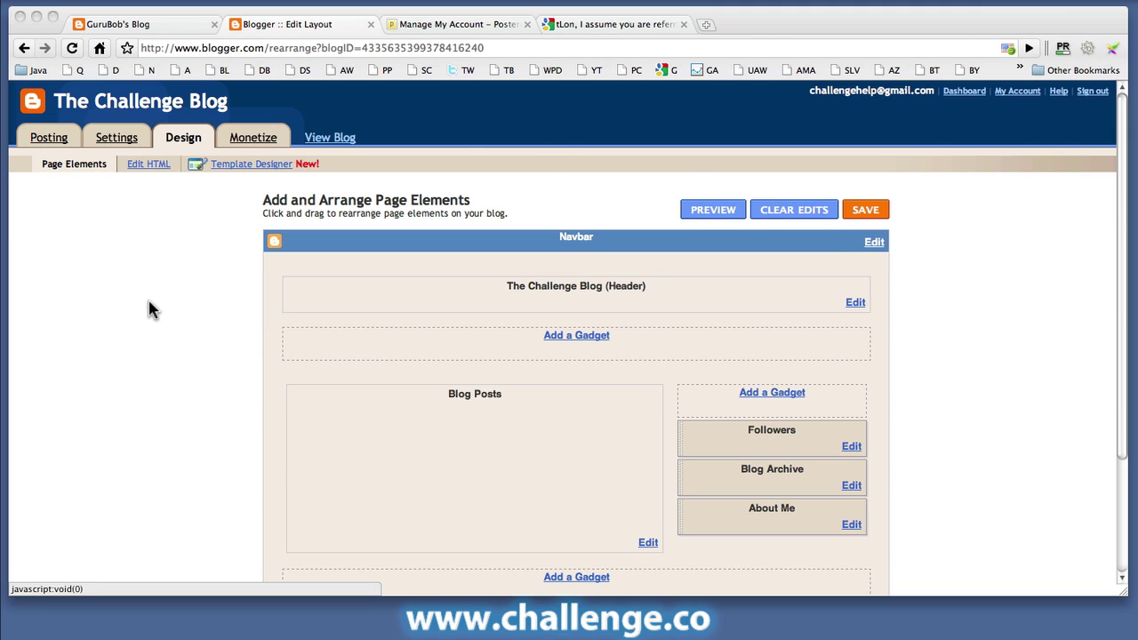
# Step: Scroll the Page Elements layout to find the sidebar's Add a Gadget link
pyautogui.scroll(-4, 169, 312)
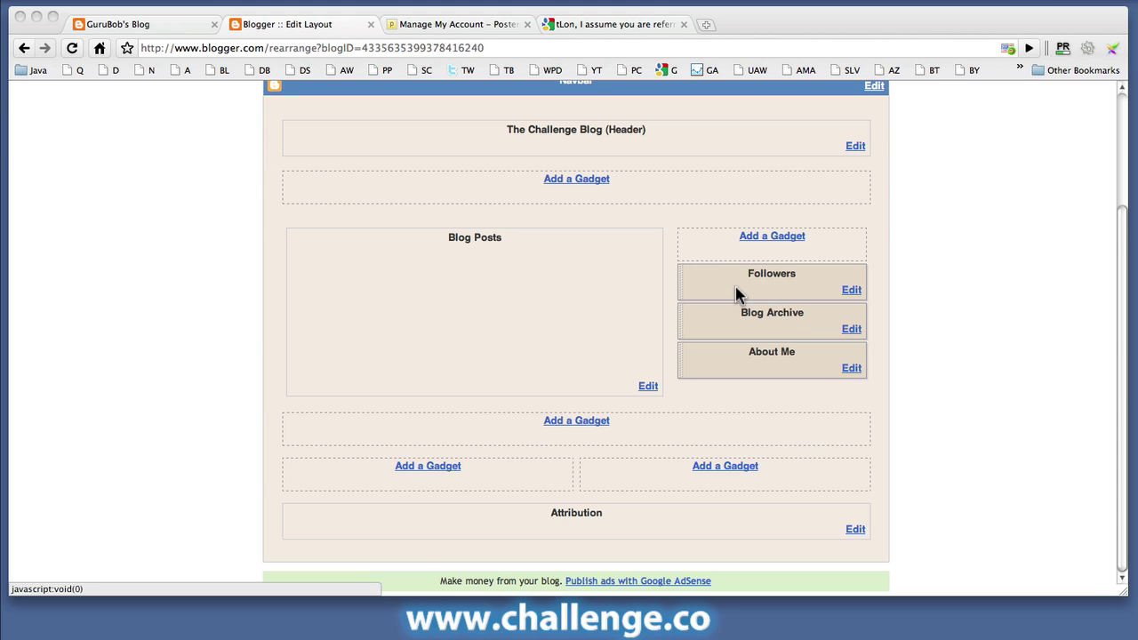
pyautogui.scroll(4, 735, 294)
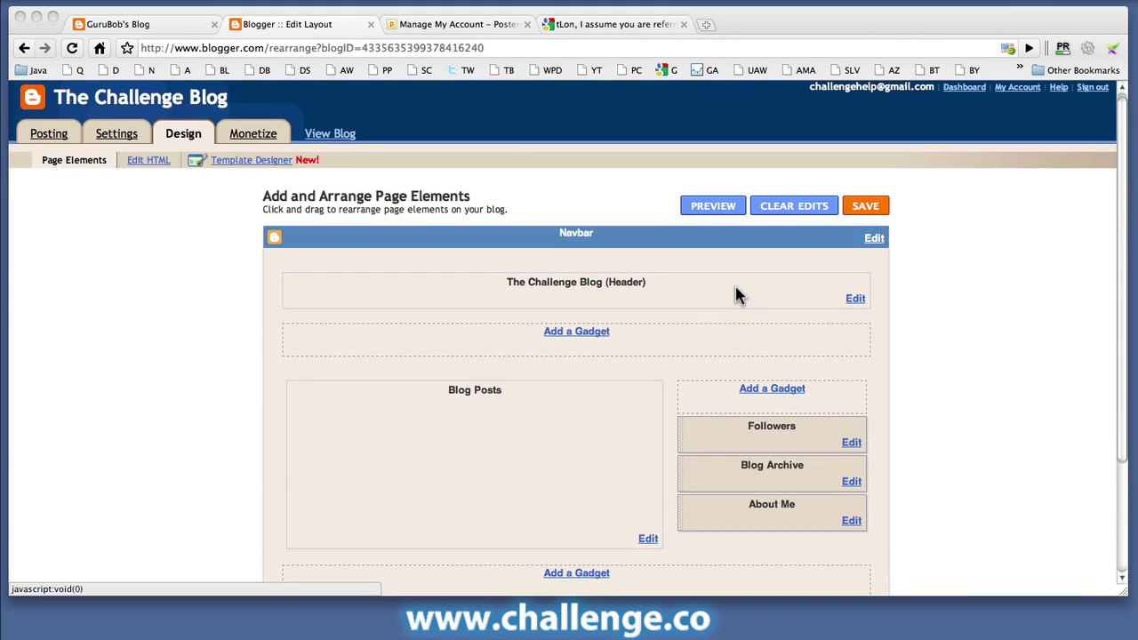
pyautogui.scroll(-4, 737, 297)
# Step: Pick the Link List gadget for the sidebar
pyautogui.click(773, 252)
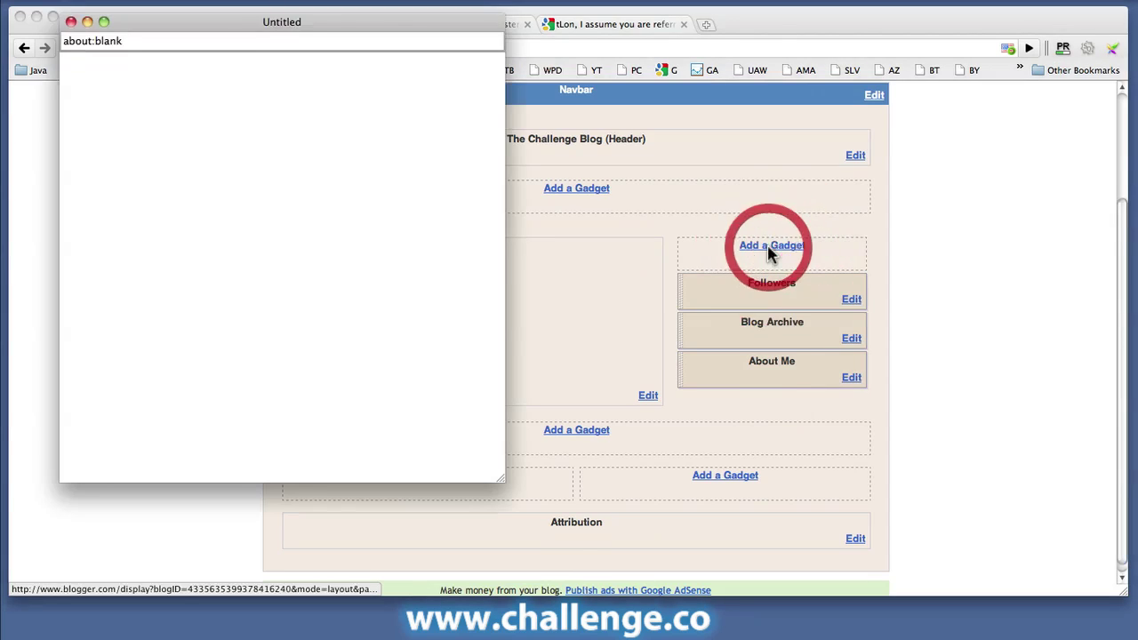
pyautogui.scroll(-5, 385, 251)
pyautogui.scroll(-5, 385, 251)
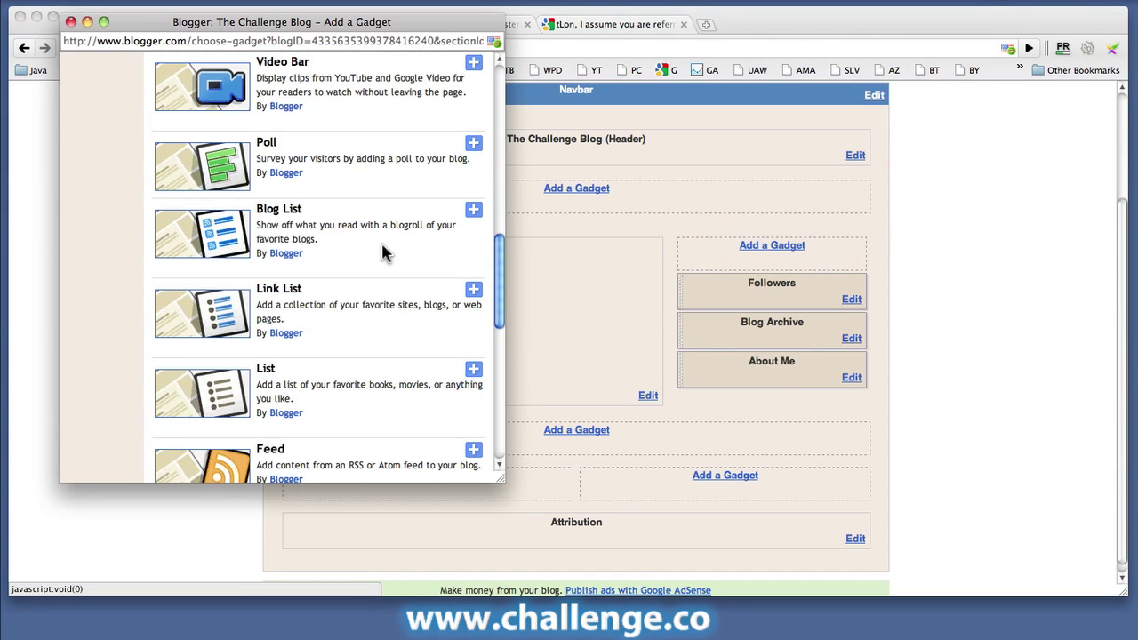
pyautogui.scroll(-1, 385, 252)
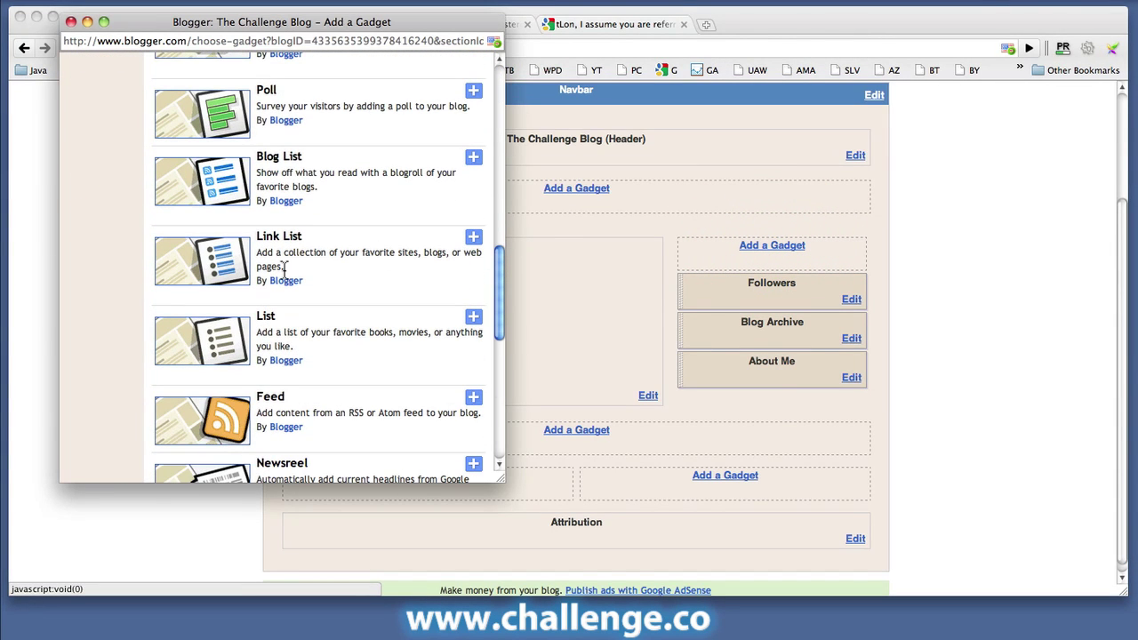
pyautogui.click(473, 236)
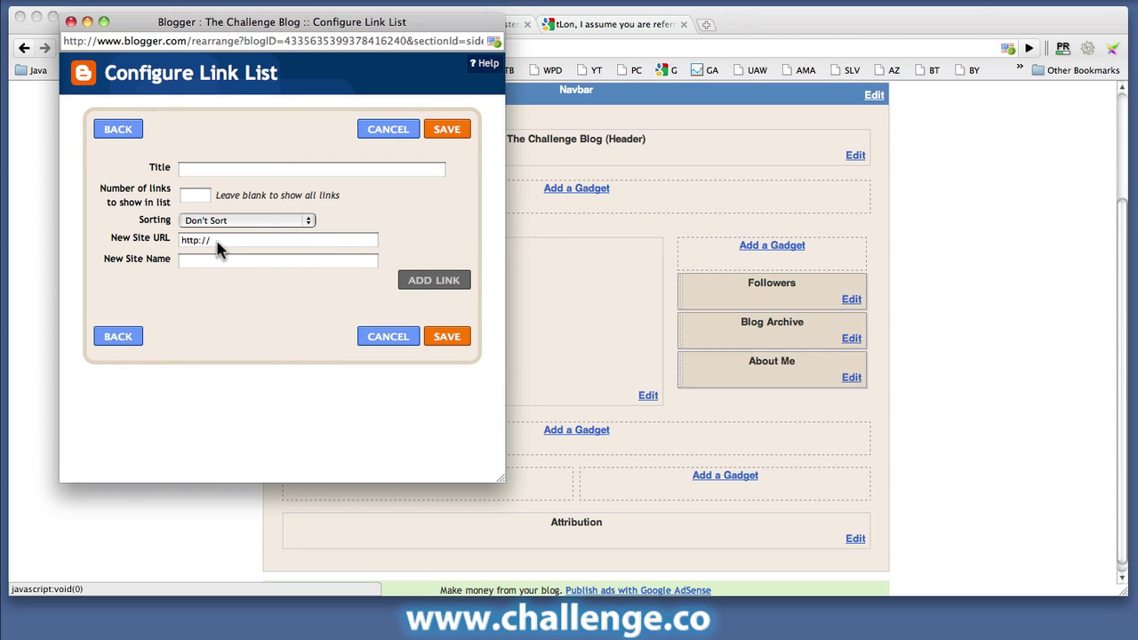
pyautogui.click(215, 171)
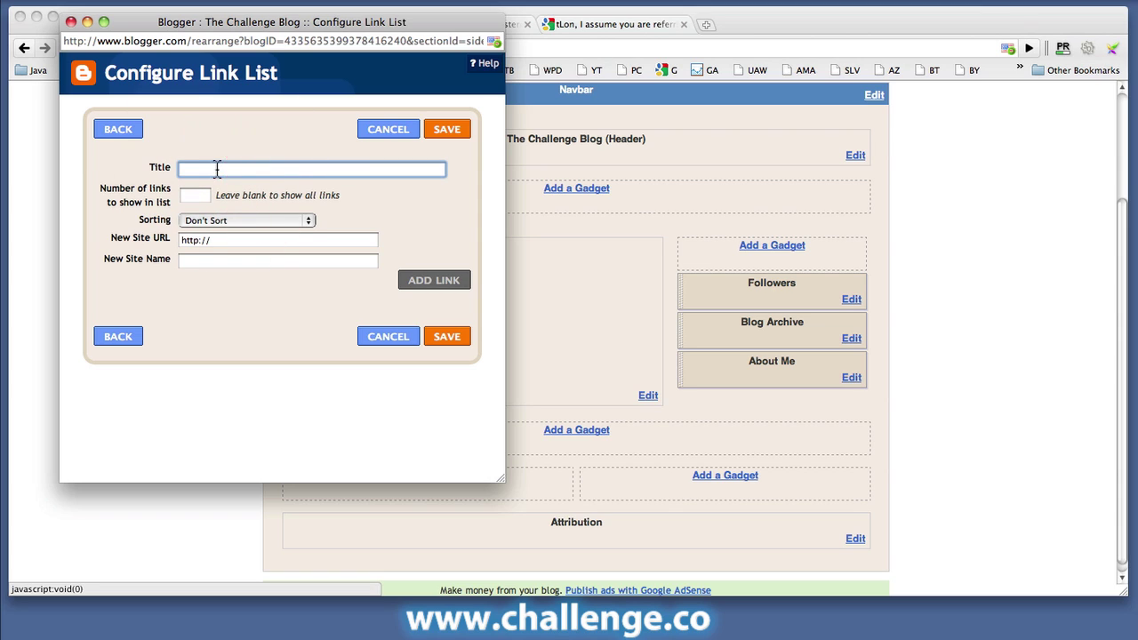
pyautogui.write('The Challenge Blog')
pyautogui.write('Links')
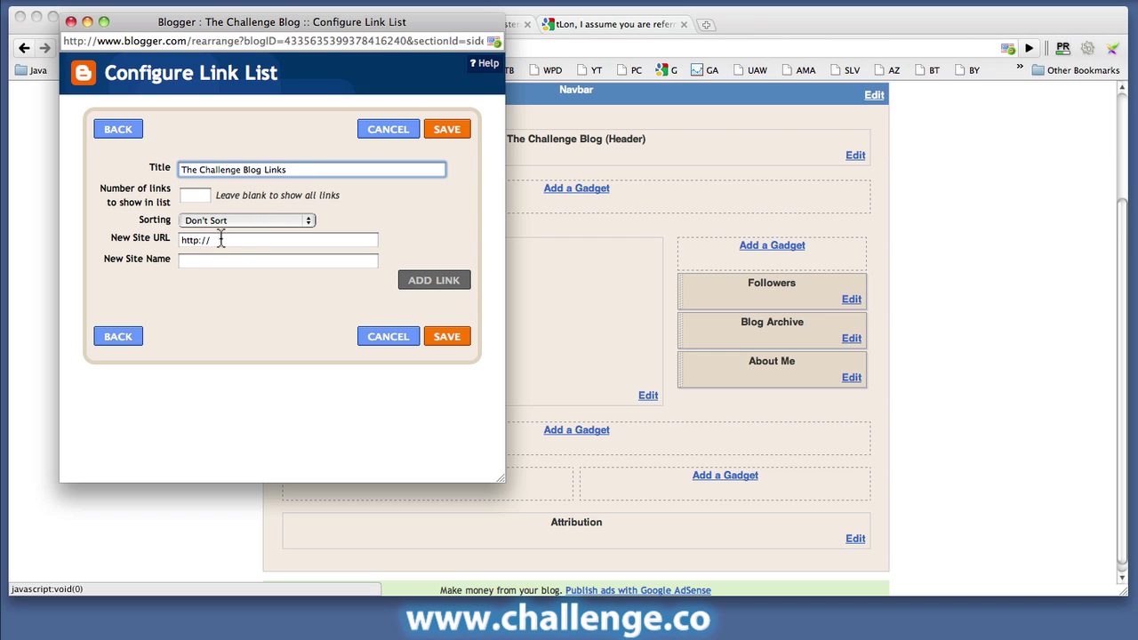
pyautogui.click(202, 195)
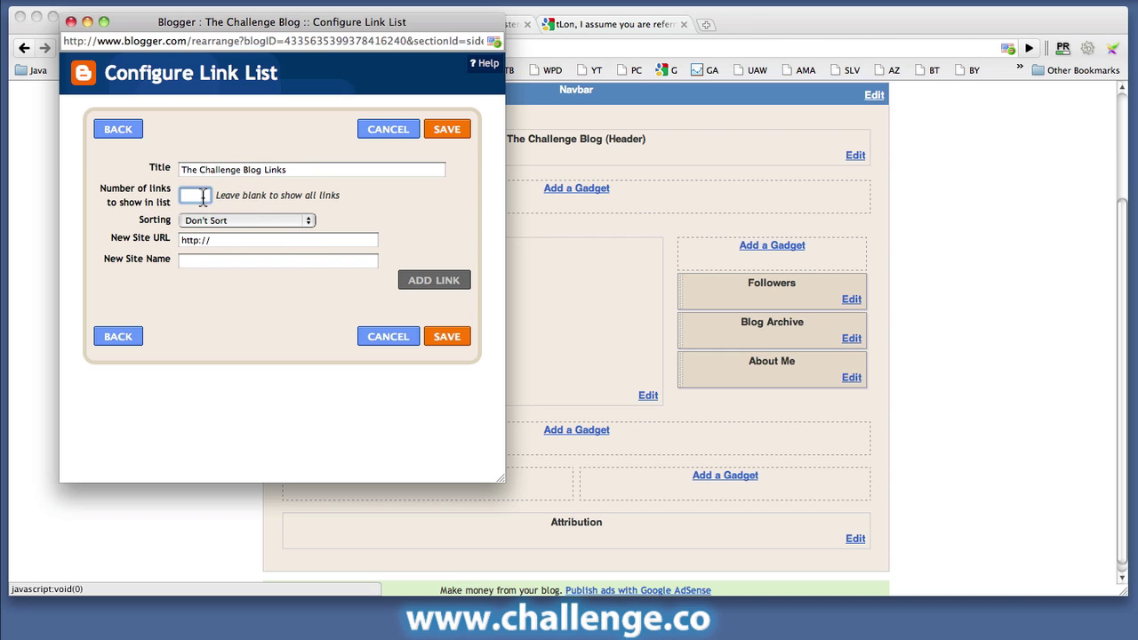
pyautogui.write('1')
pyautogui.click(249, 242)
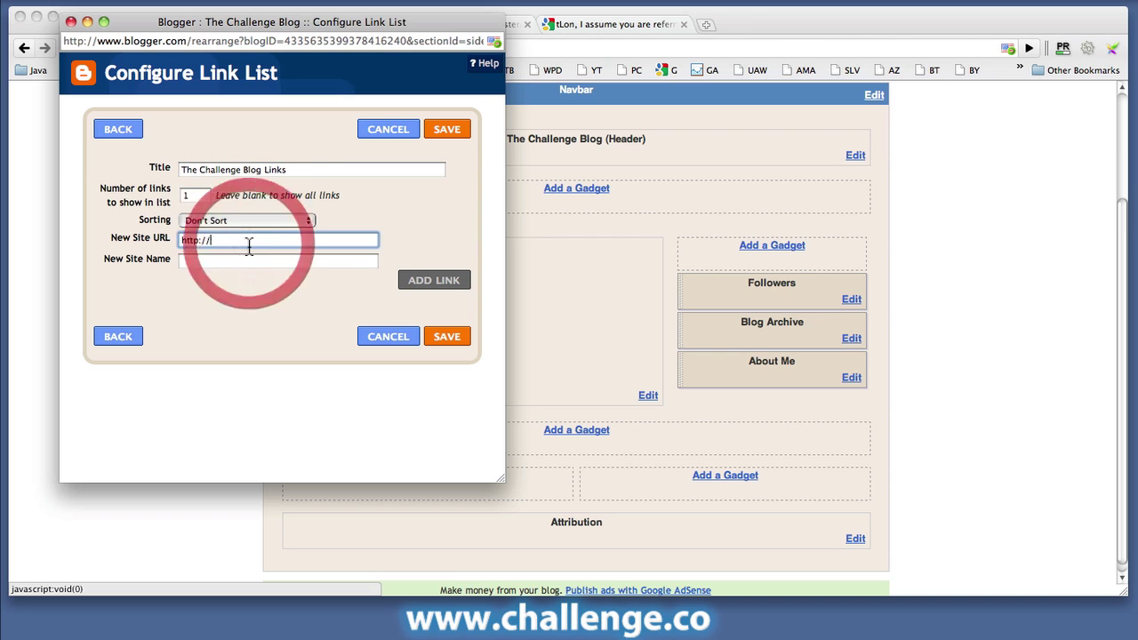
pyautogui.write('www.challenge.co/blog')
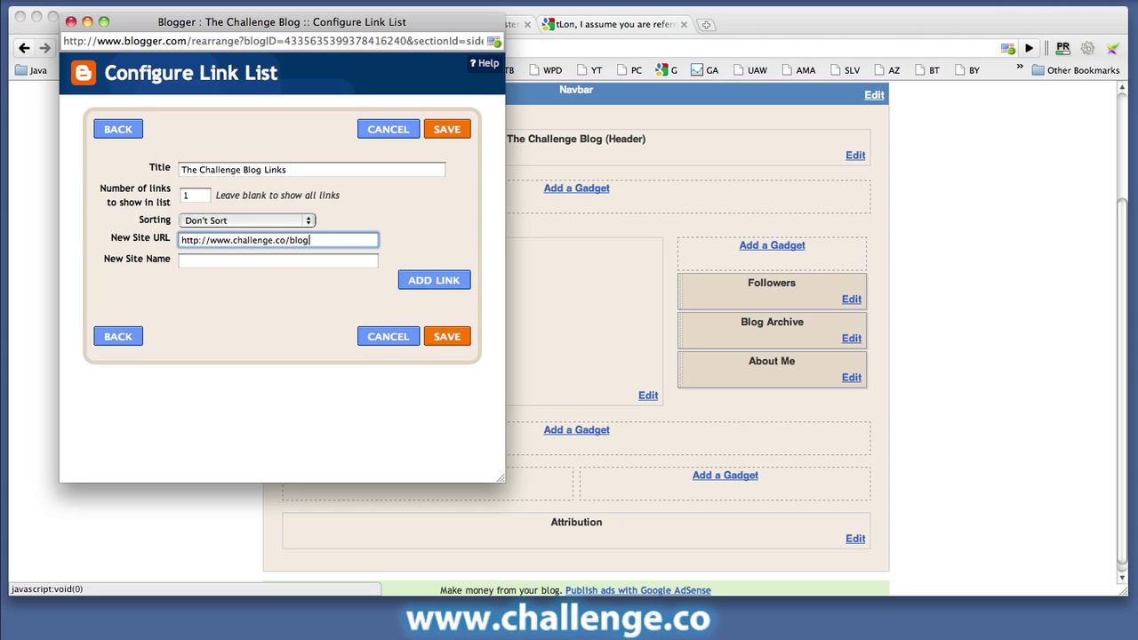
pyautogui.click(227, 261)
pyautogui.write('The')
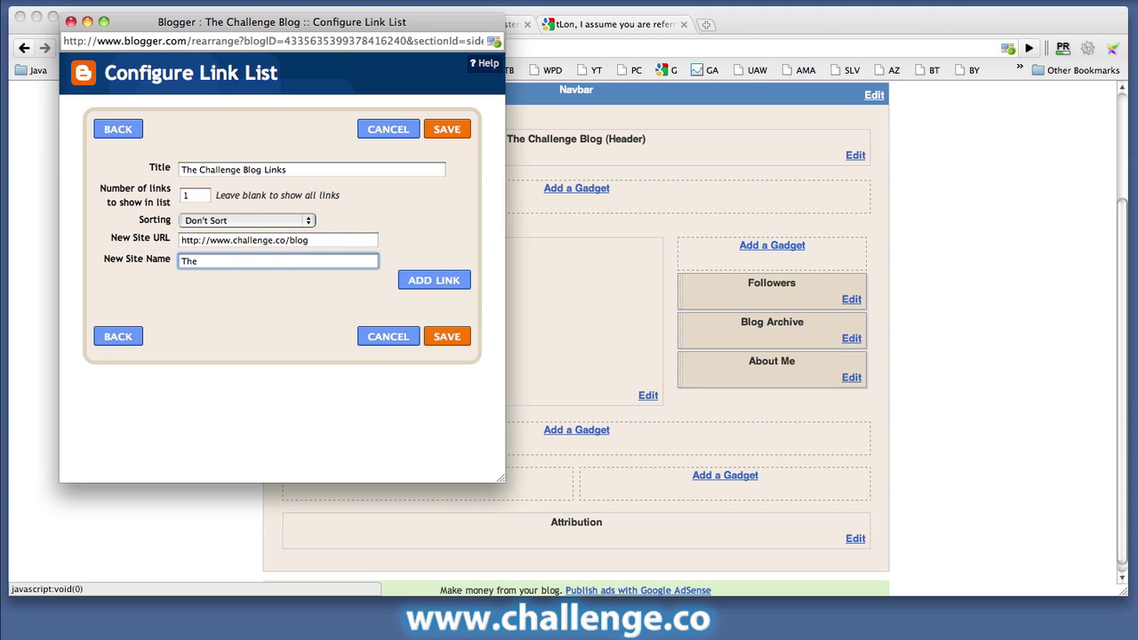
pyautogui.write(' Challenge Blog')
pyautogui.click(445, 283)
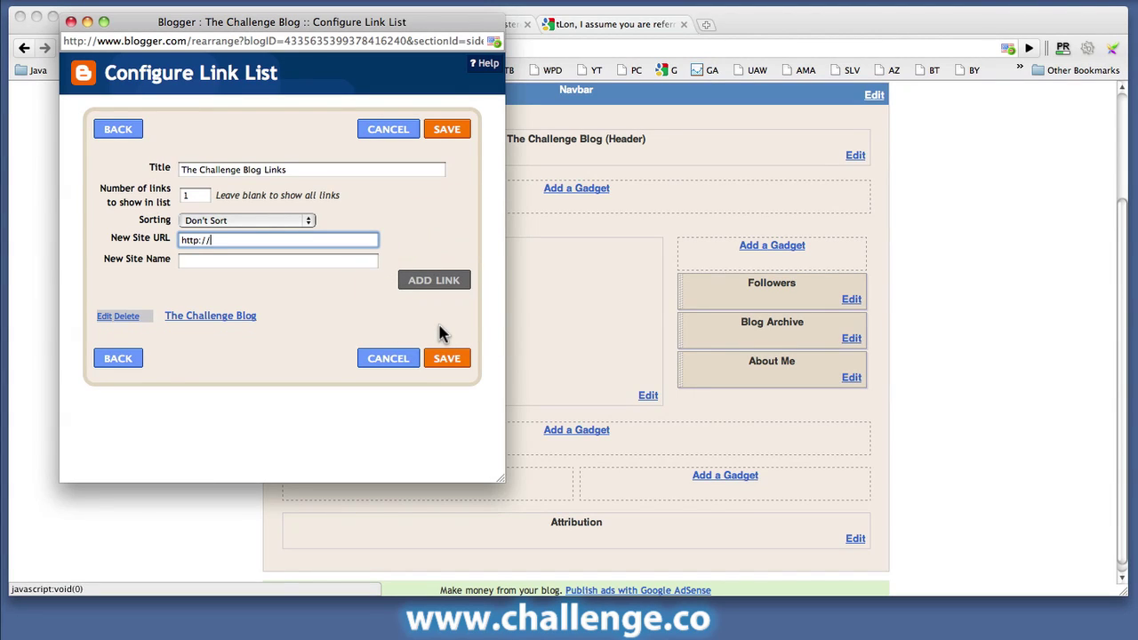
pyautogui.click(447, 363)
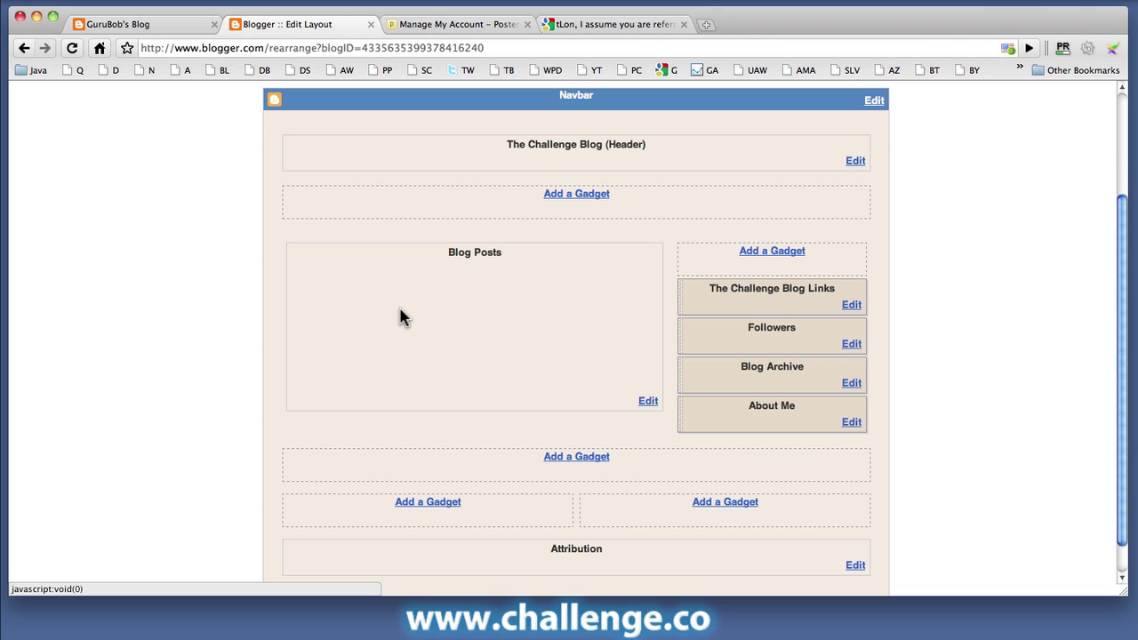
# Step: Save the Page Elements layout and open View Blog in a new browser tab
pyautogui.scroll(3, 931, 186)
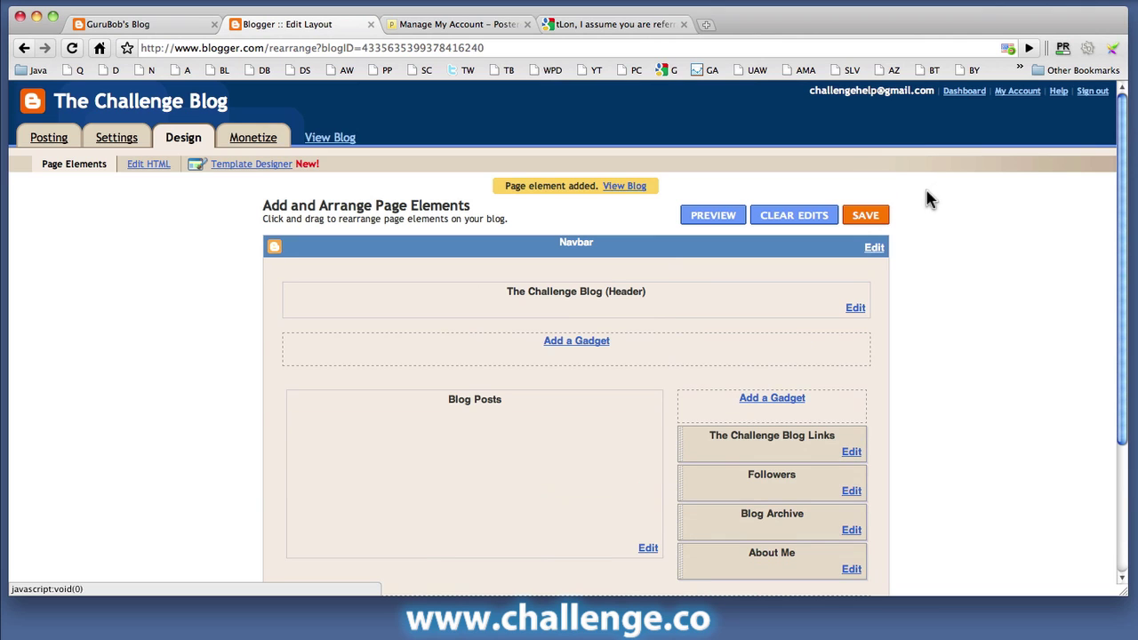
pyautogui.click(876, 216)
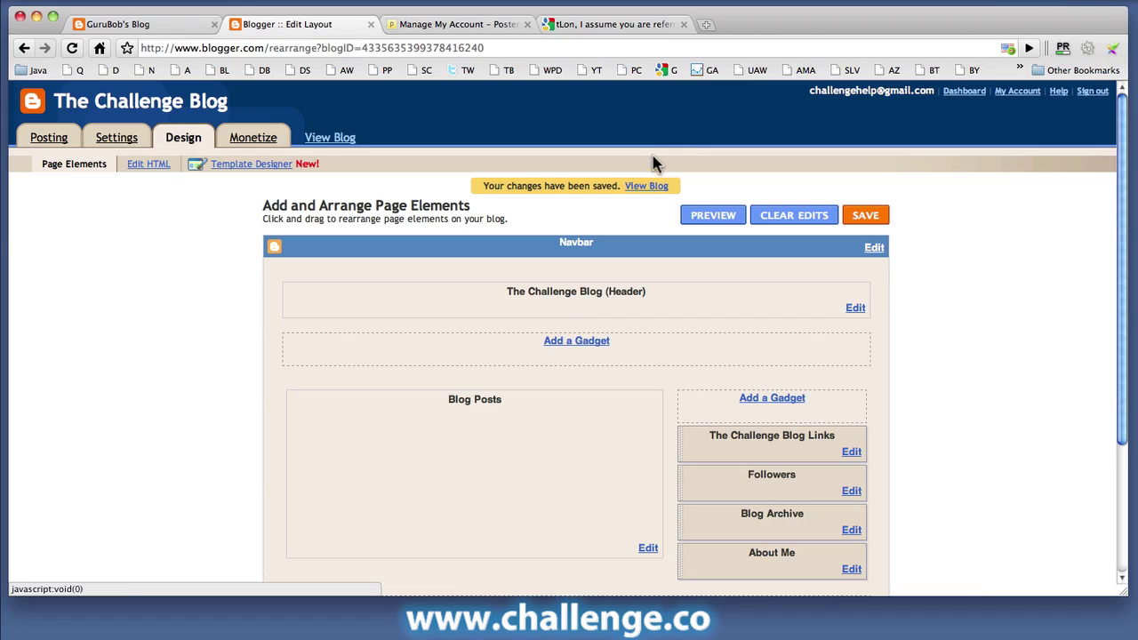
pyautogui.rightClick(647, 187)
pyautogui.click(693, 197)
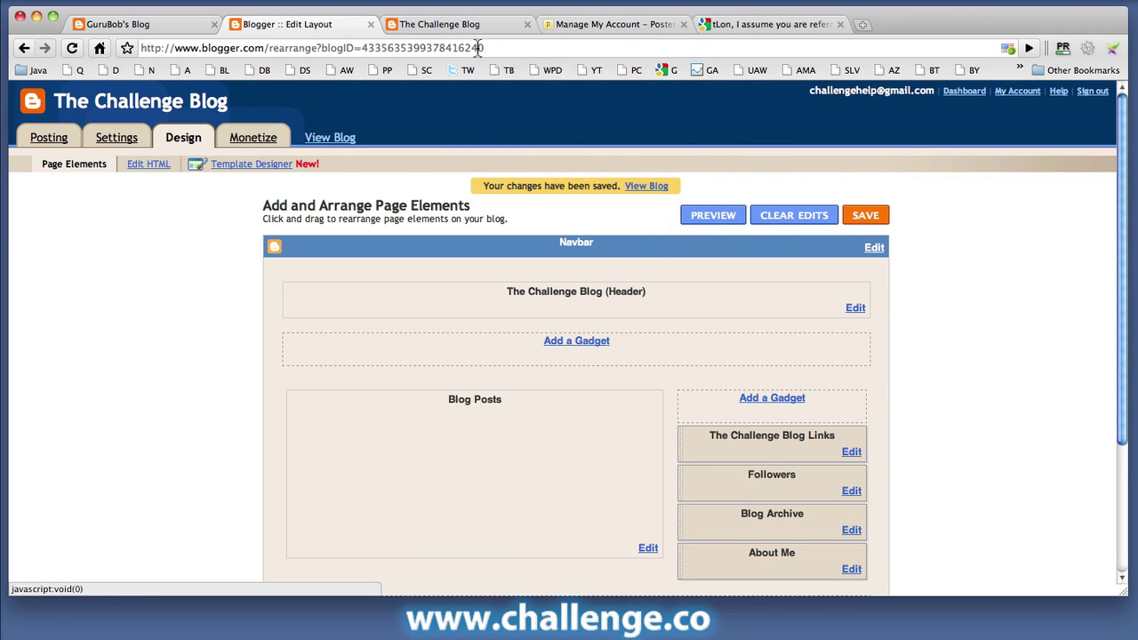
# Step: View the published blog and check its sidebar's 'The Challenge Blog Links' list
pyautogui.click(452, 27)
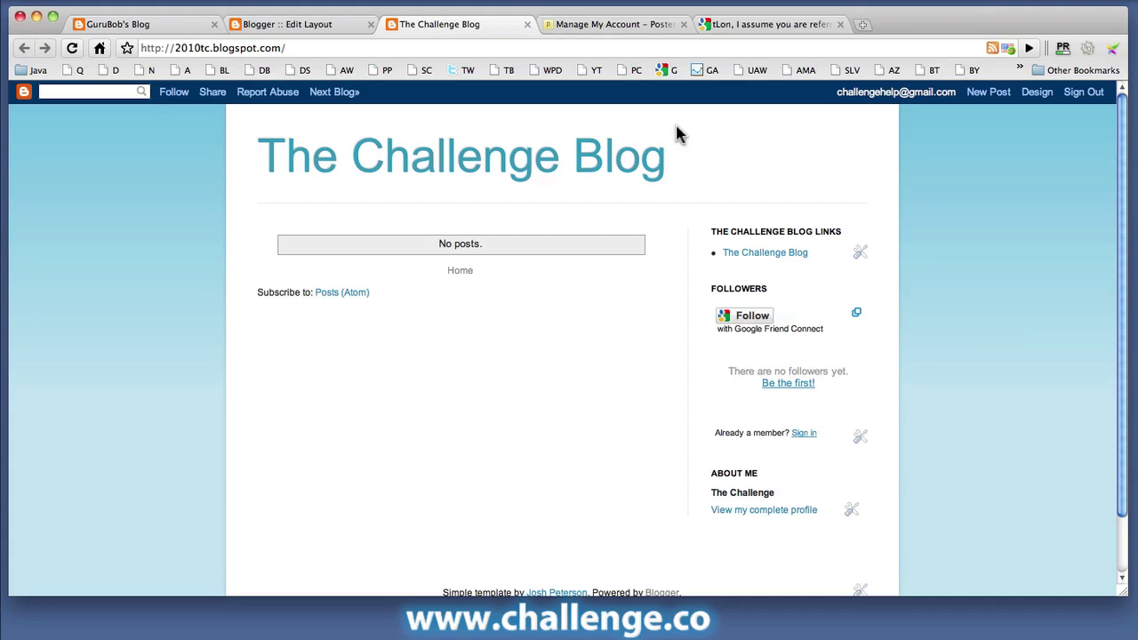
pyautogui.scroll(-3, 133, 296)
pyautogui.scroll(3, 133, 296)
# Step: On the Posterous Autopost settings, add a new service and choose Blogger
pyautogui.click(616, 20)
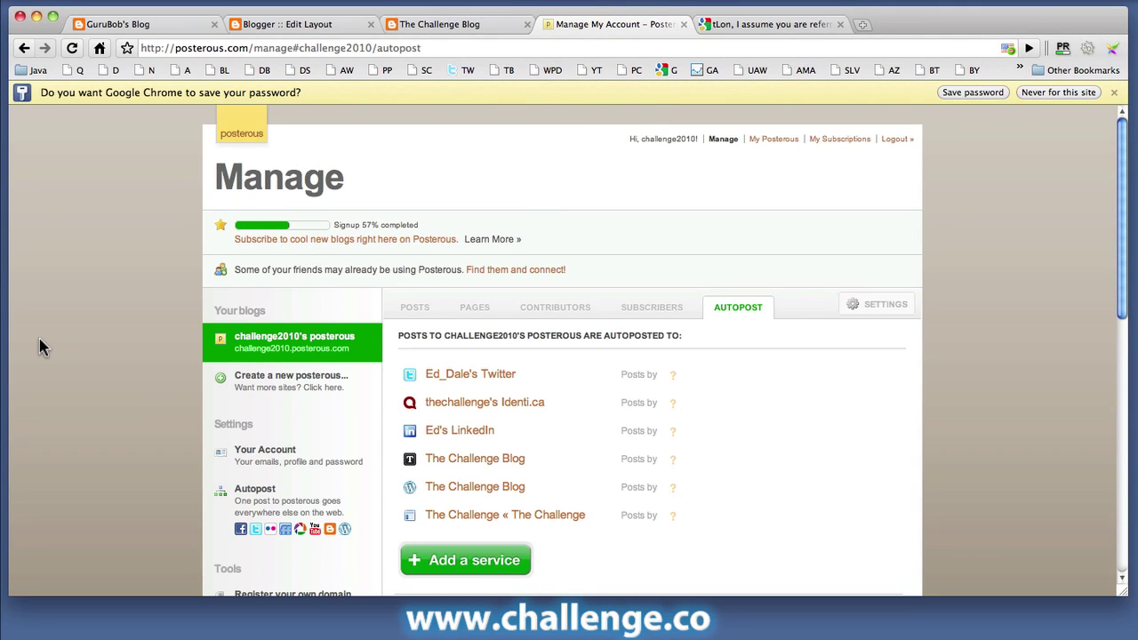
pyautogui.scroll(-3, 38, 335)
pyautogui.scroll(3, 38, 335)
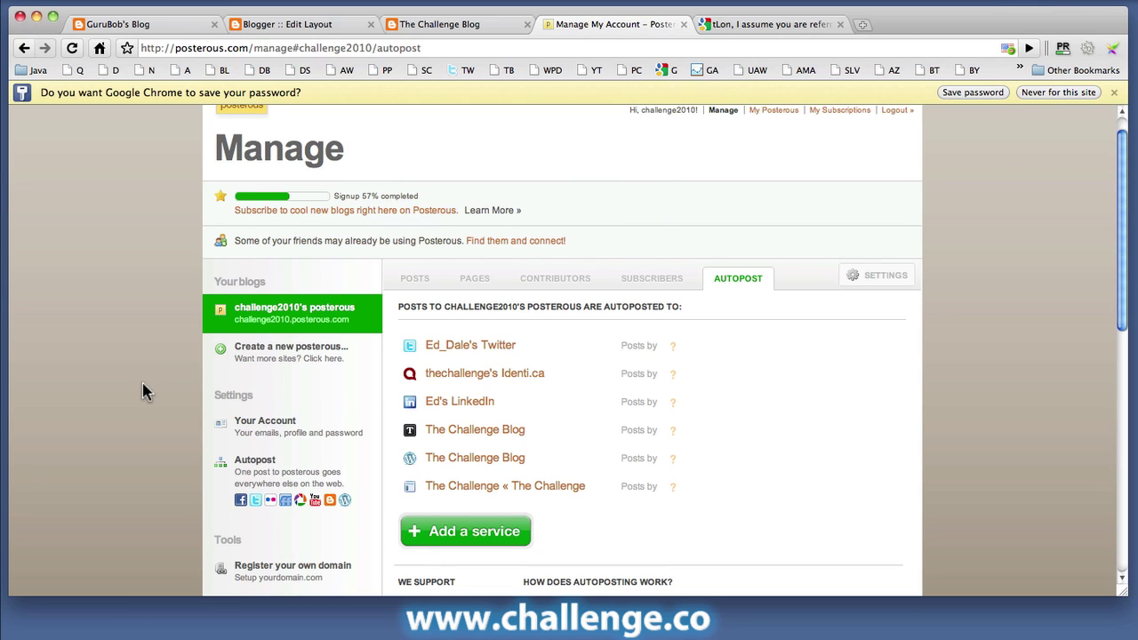
pyautogui.scroll(-1, 140, 399)
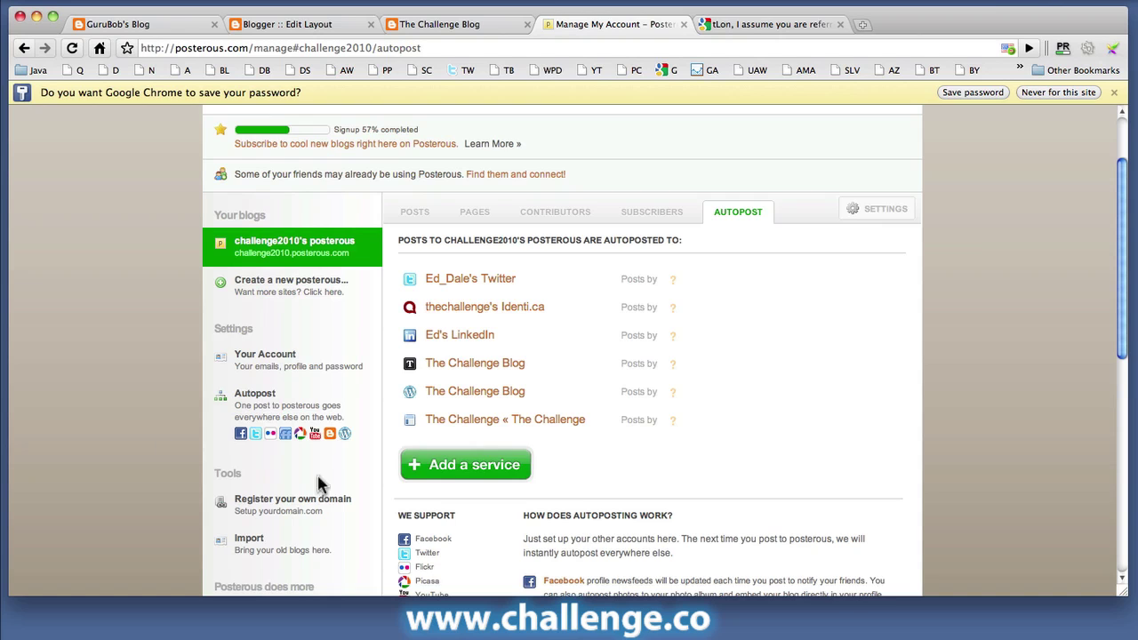
pyautogui.click(488, 465)
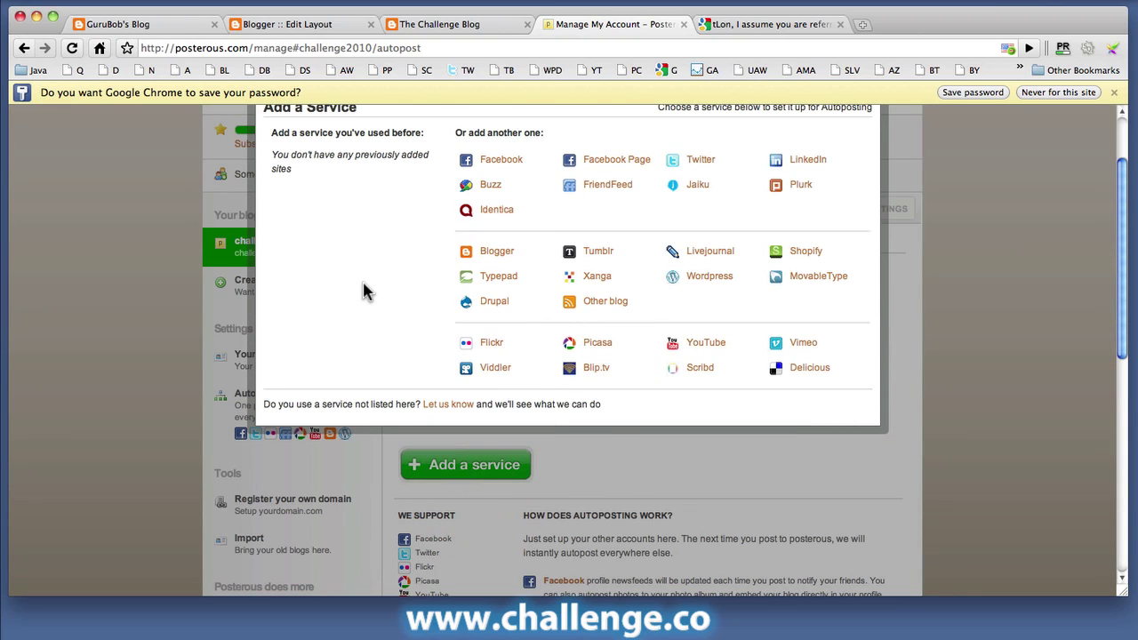
pyautogui.click(499, 254)
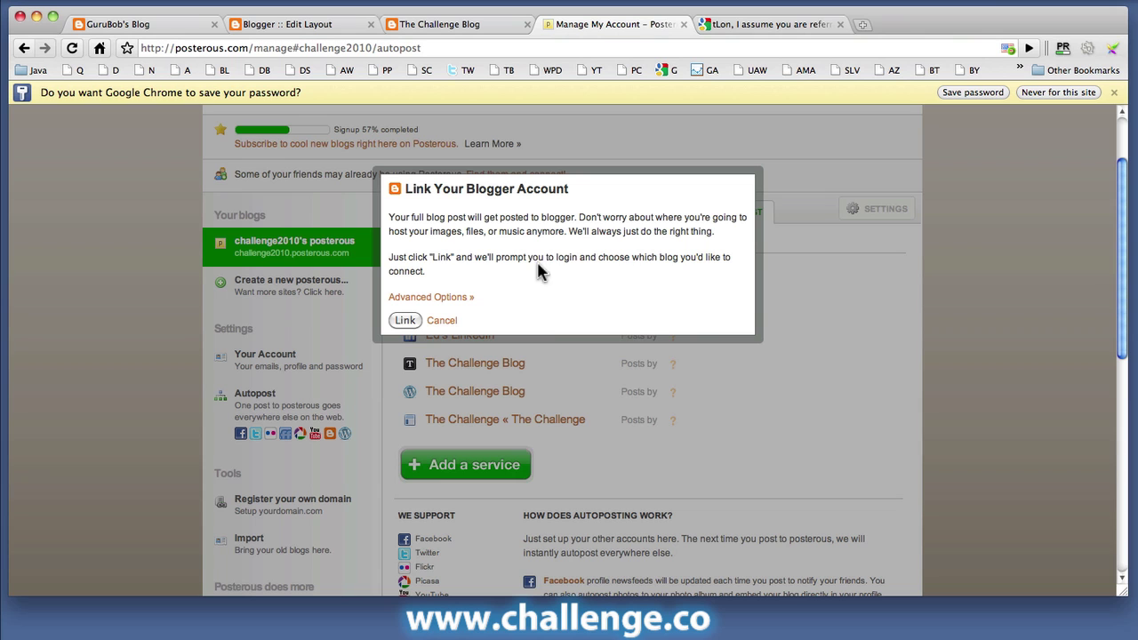
# Step: Authorize posterous.com to access the Blogger account through the Google Accounts popup
pyautogui.click(405, 322)
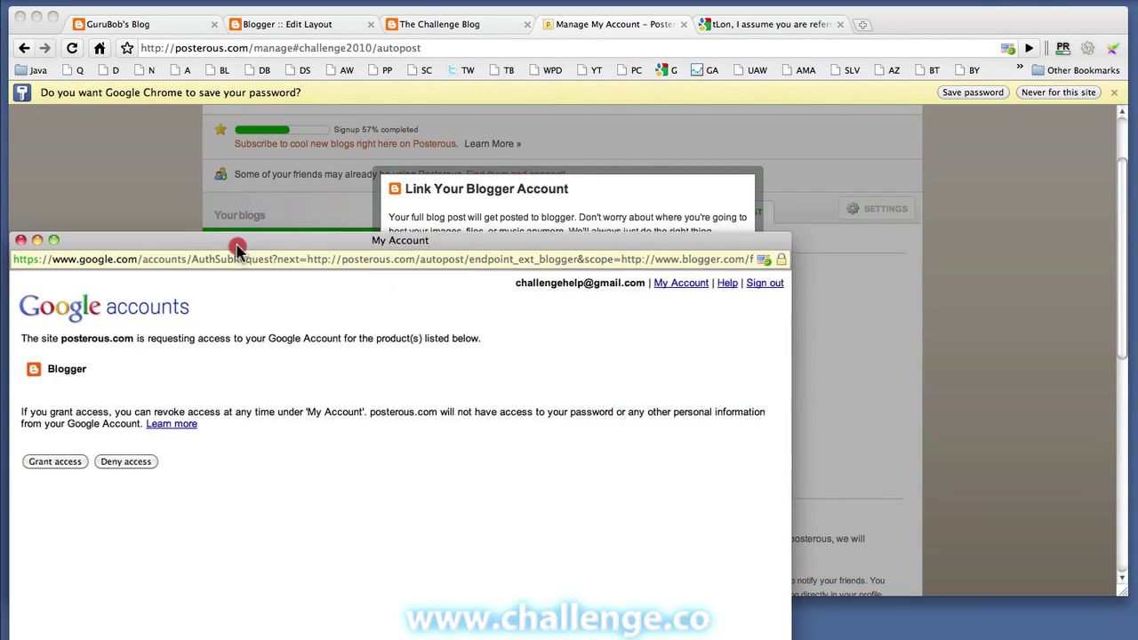
pyautogui.moveTo(237, 248); pyautogui.dragTo(390, 111)
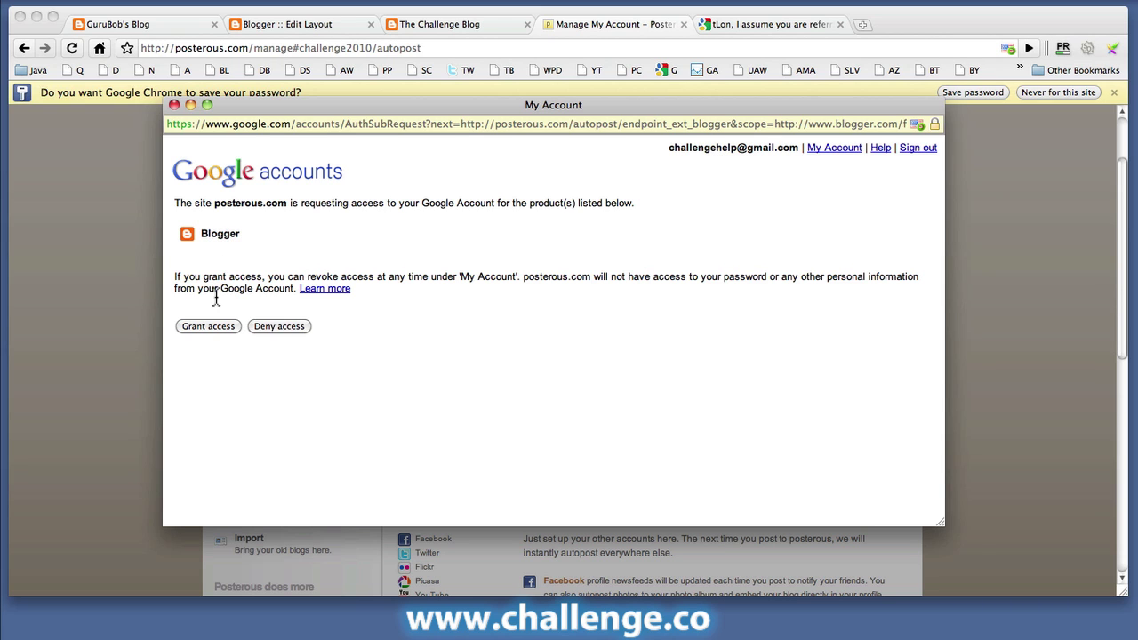
pyautogui.click(216, 327)
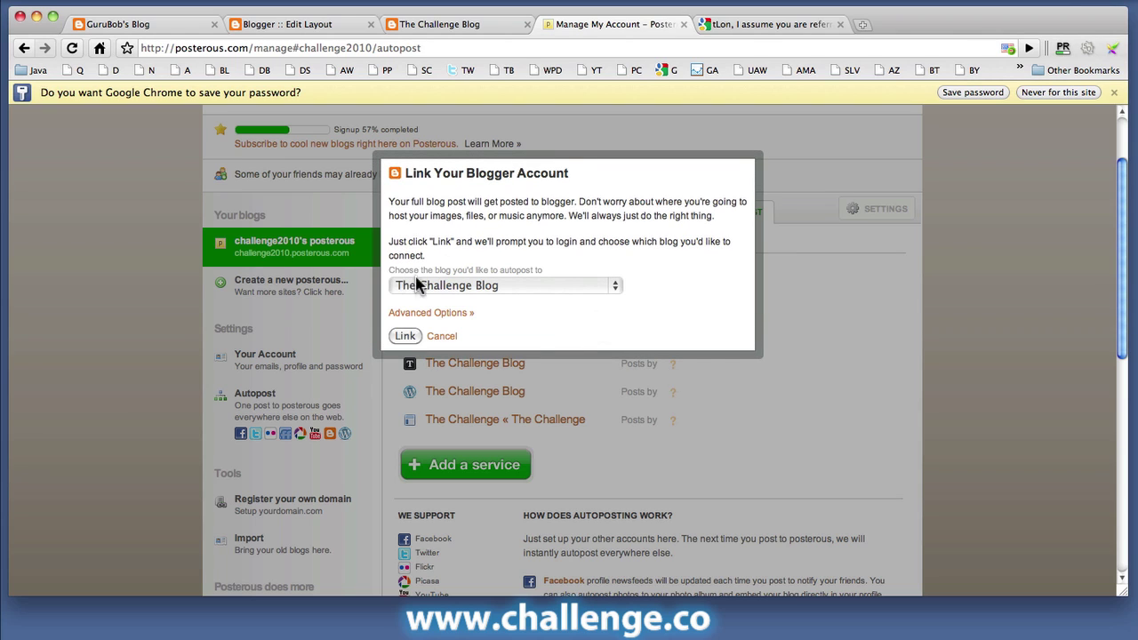
# Step: Select The Challenge Blog as the Posterous autopost target and link it
pyautogui.click(477, 291)
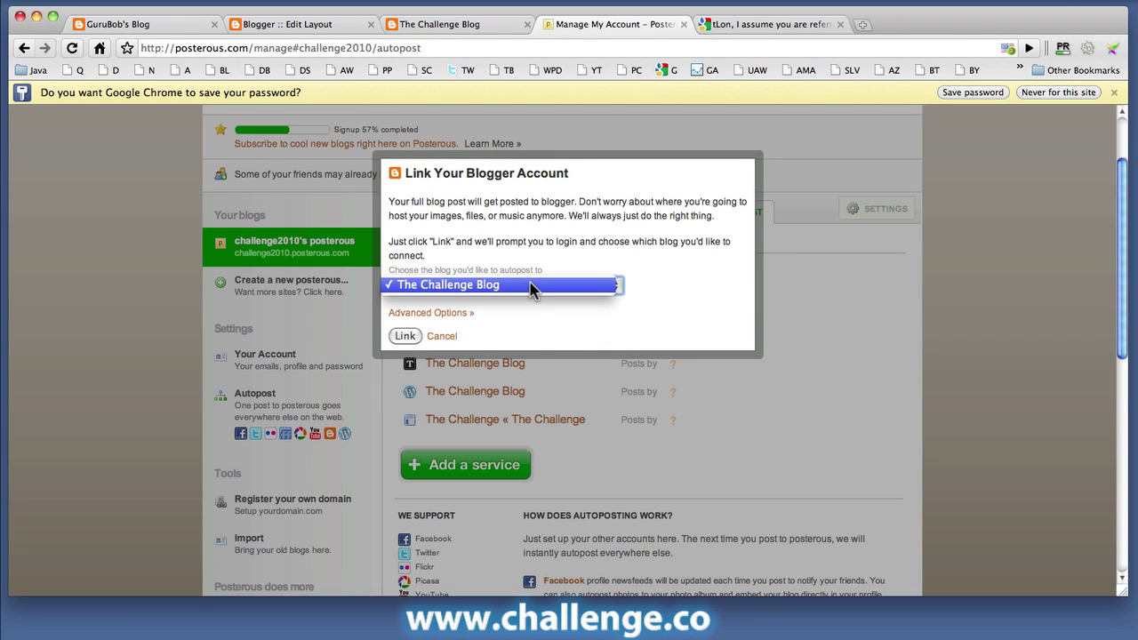
pyautogui.click(531, 288)
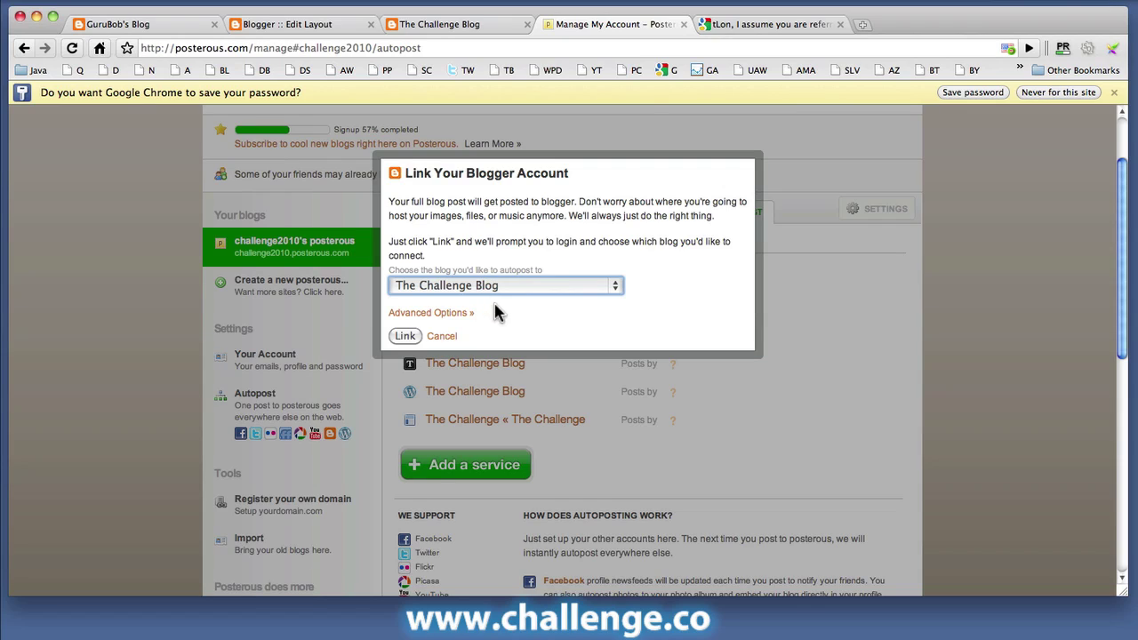
pyautogui.click(394, 337)
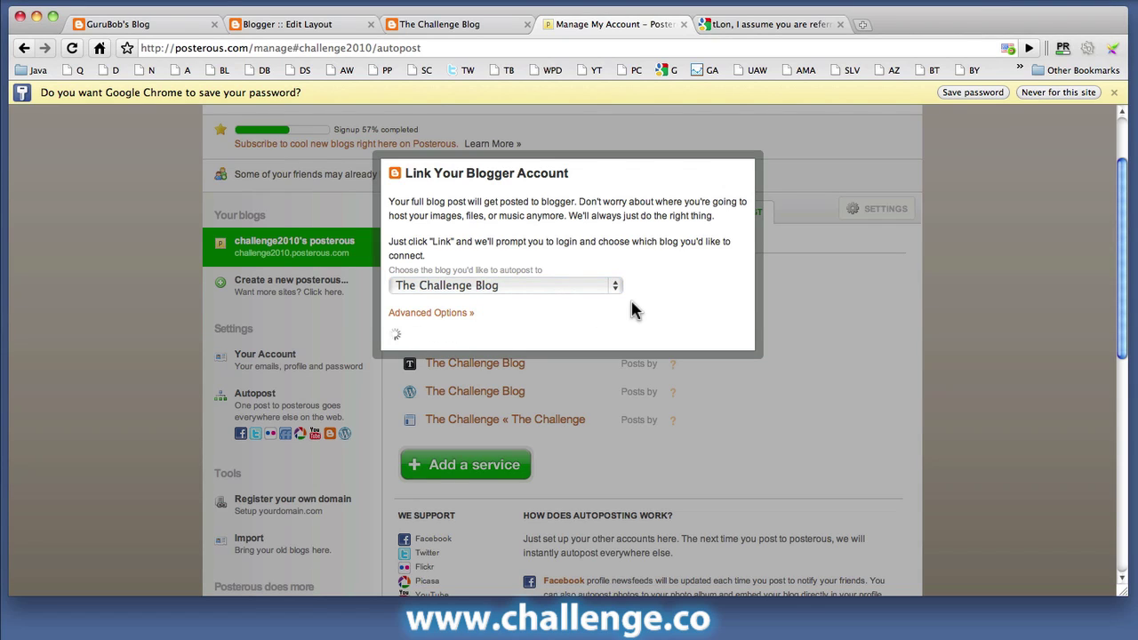